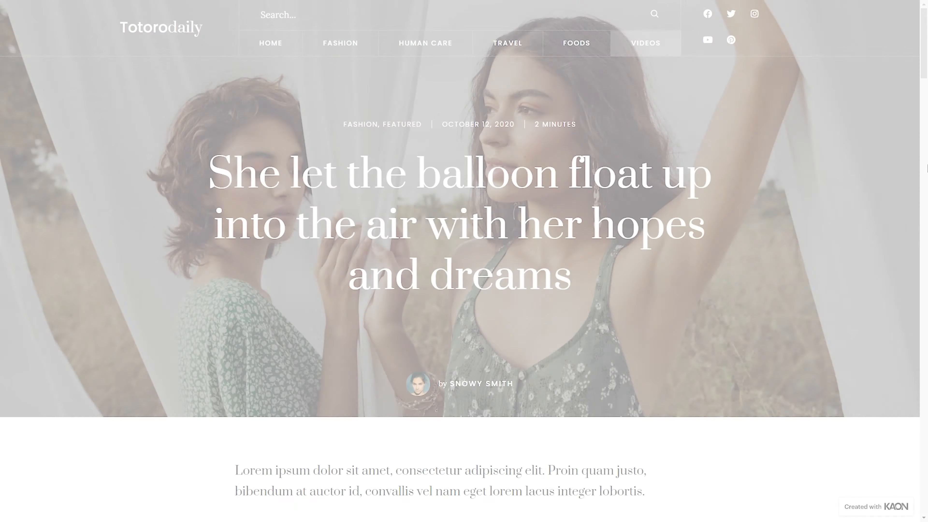
- Look through the published blog post from its header down to the image gallery
scroll(463, 256, down, 6)
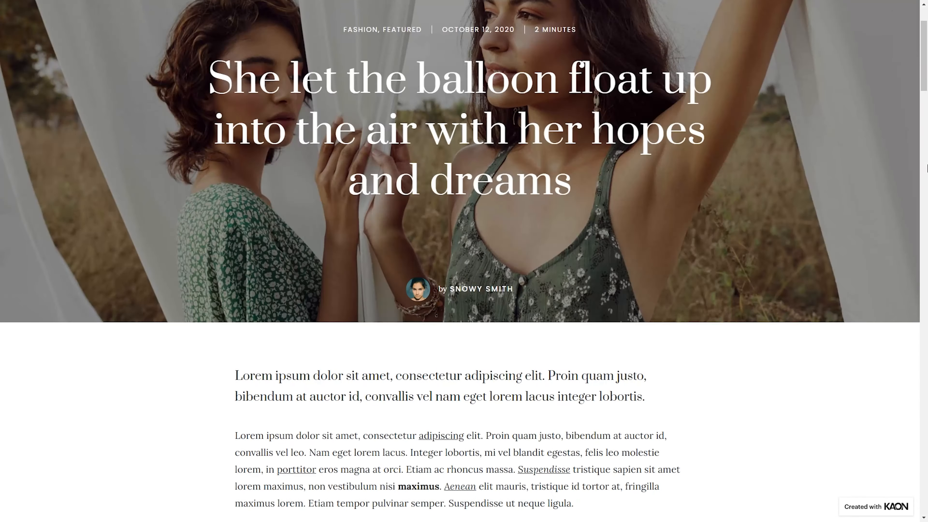
scroll(927, 168, down, 12)
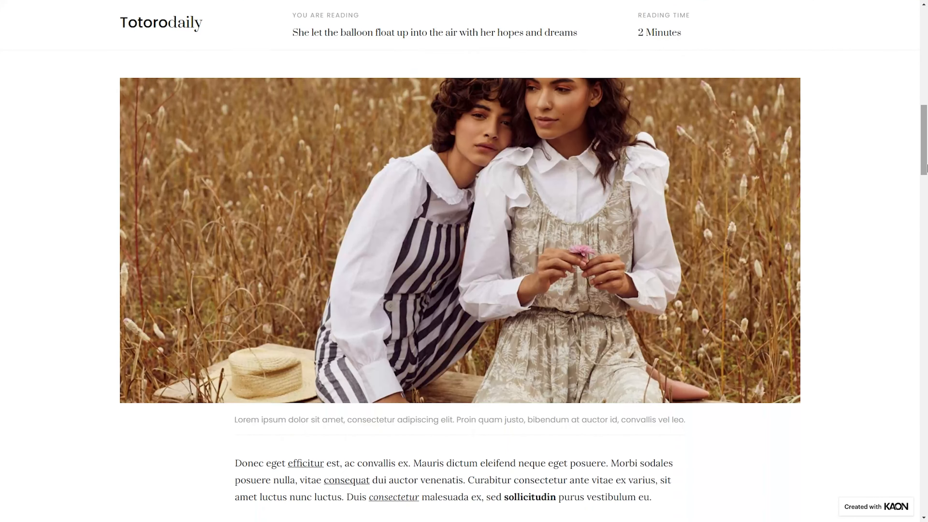
scroll(926, 168, down, 15)
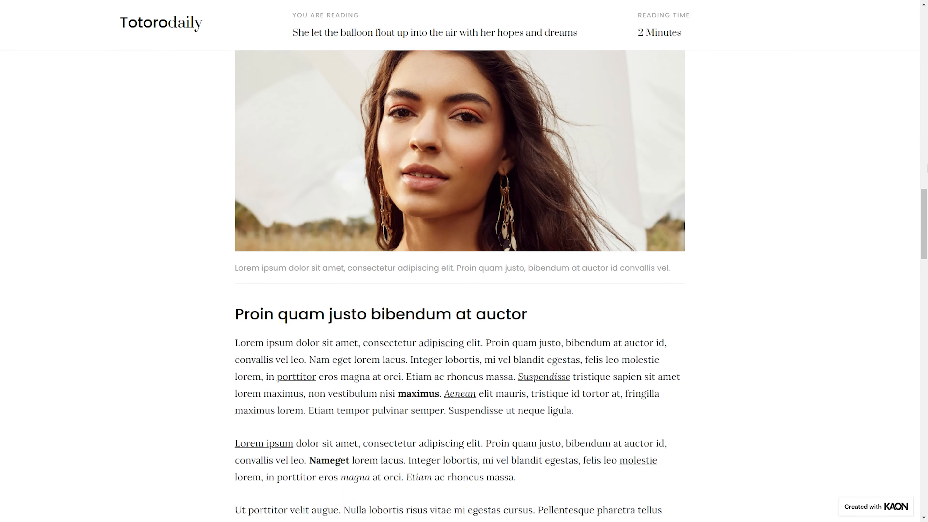
scroll(927, 169, down, 15)
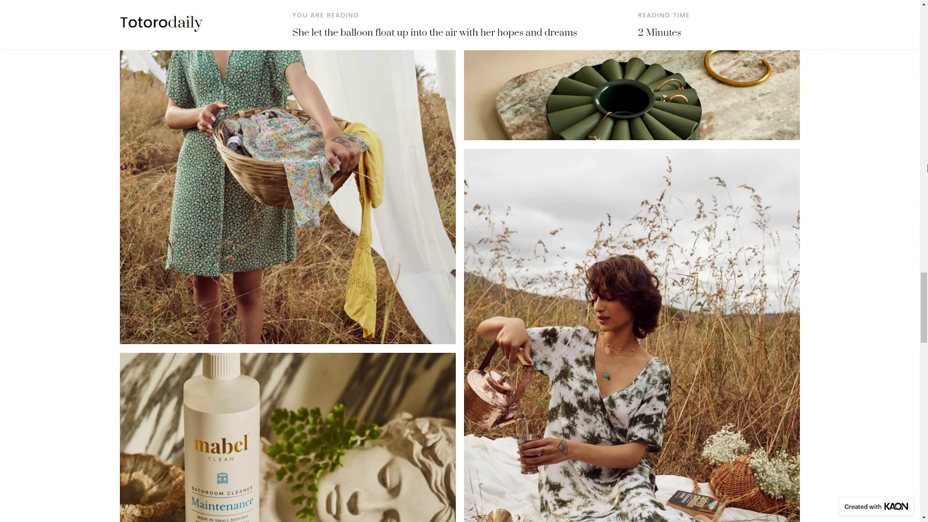
scroll(926, 168, down, 15)
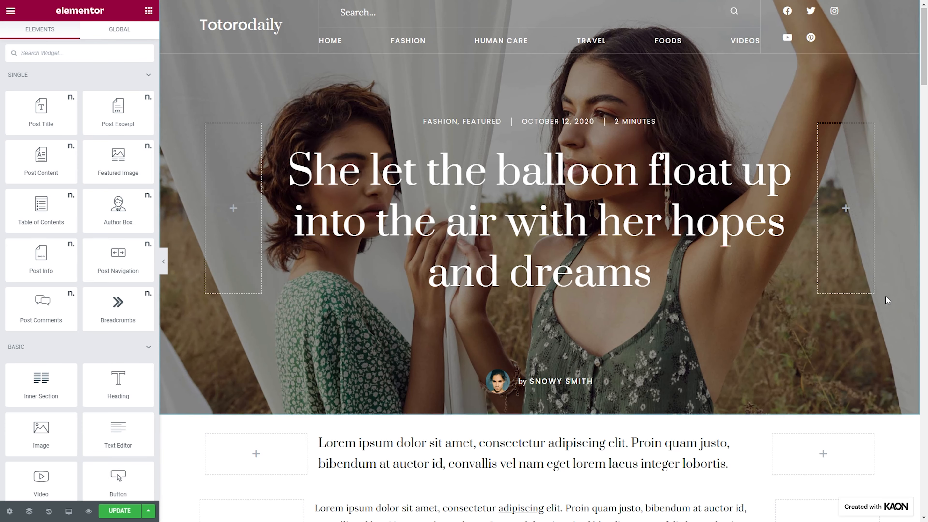
- Find the Share Buttons widget with the search term "share" and place it between the post content and the author box
scroll(885, 302, down, 15)
scroll(884, 302, down, 15)
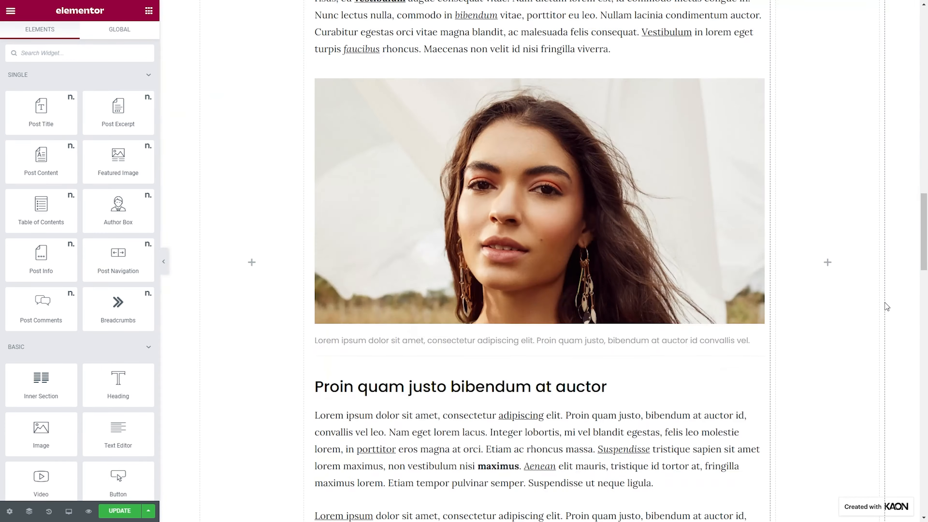
scroll(885, 303, down, 7)
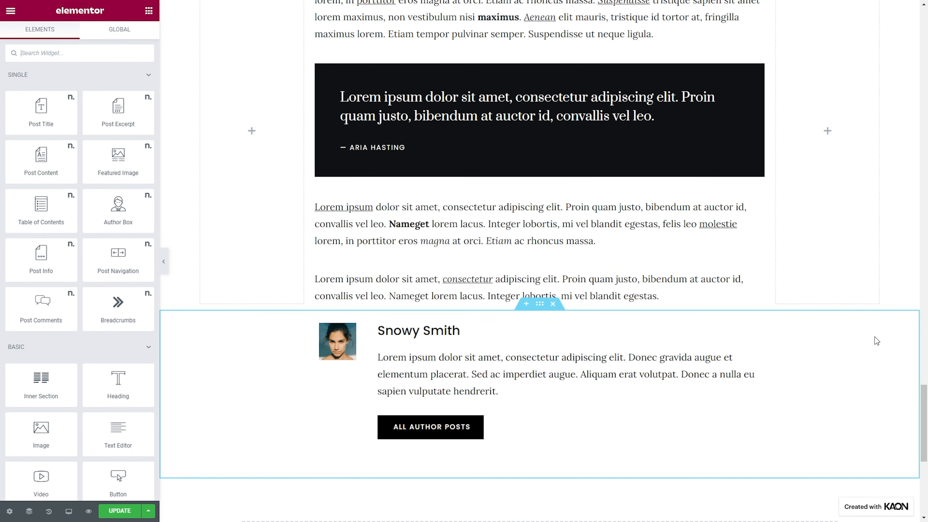
text(share)
drag(69, 73, 357, 328)
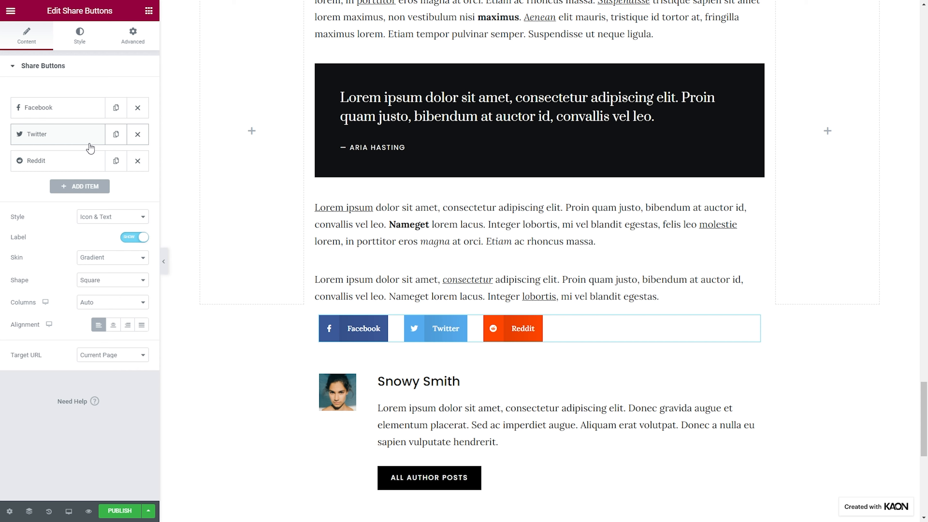
- Examine the Facebook share item's available networks and its custom label setting
click(75, 116)
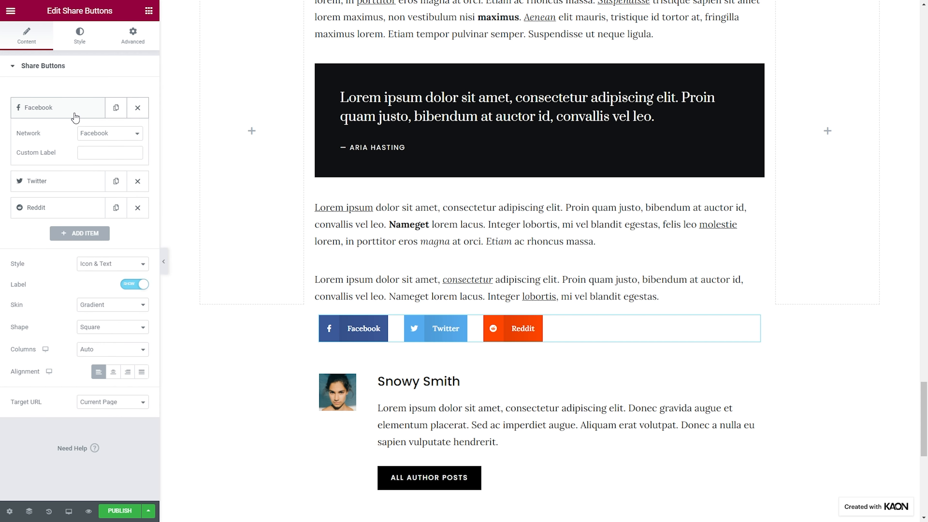
click(102, 135)
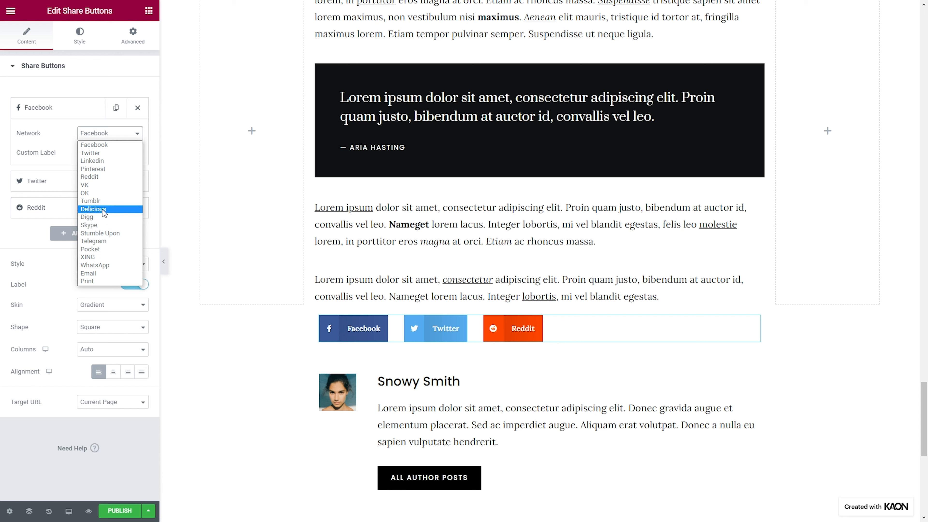
click(102, 143)
click(102, 154)
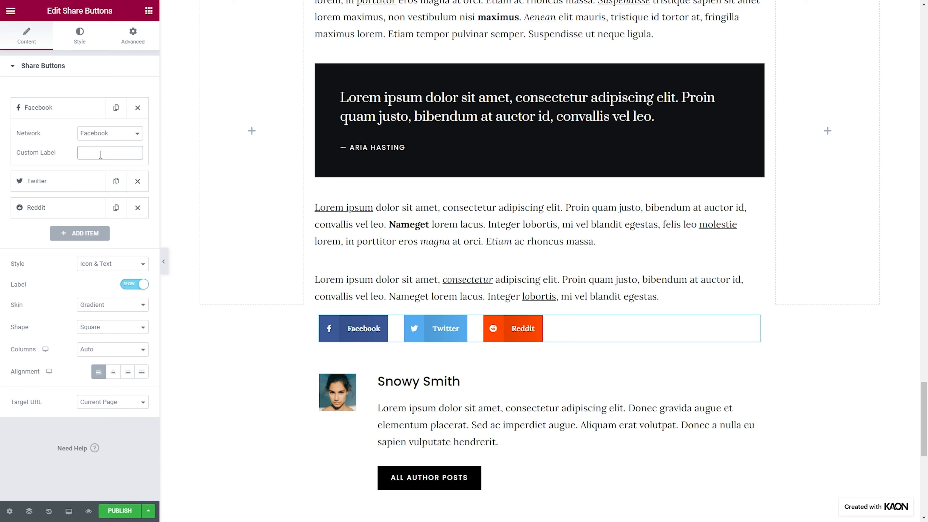
click(73, 118)
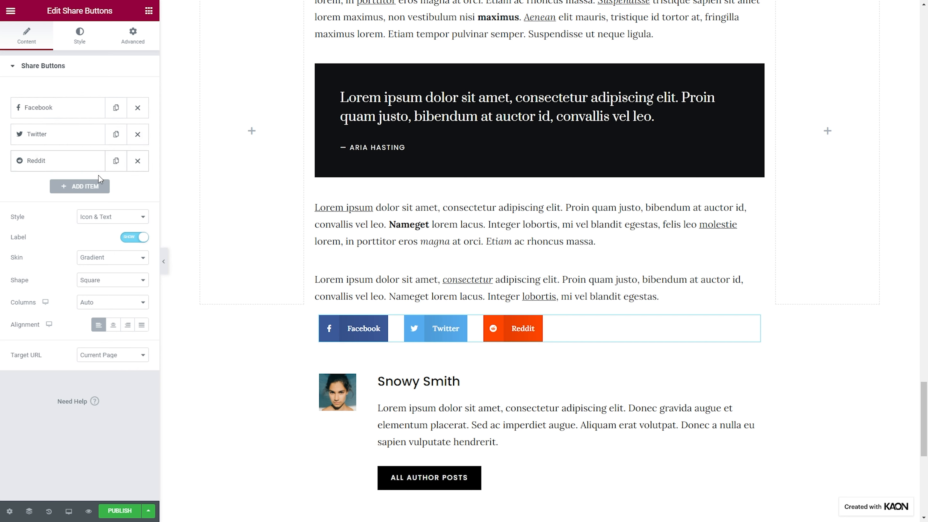
- Add a fourth share item with Telegram as its network
click(94, 188)
click(94, 188)
click(106, 213)
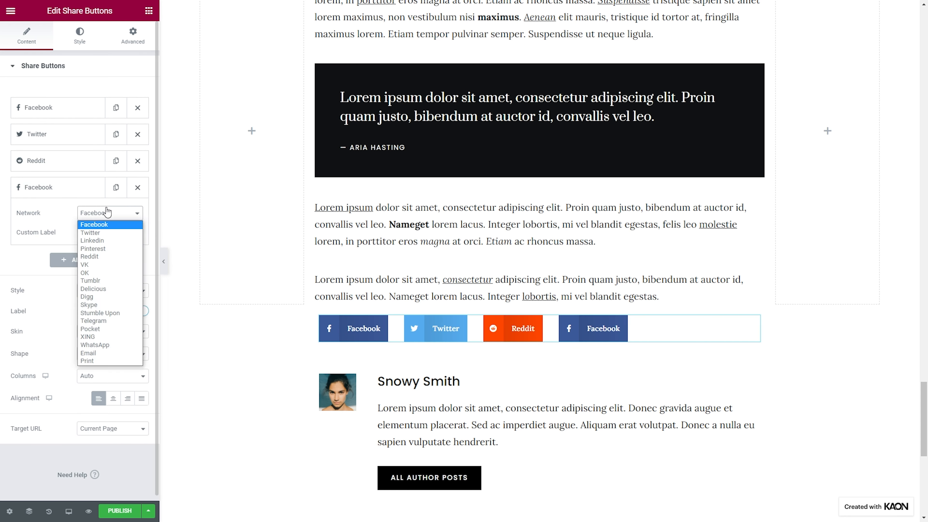
click(107, 320)
click(70, 194)
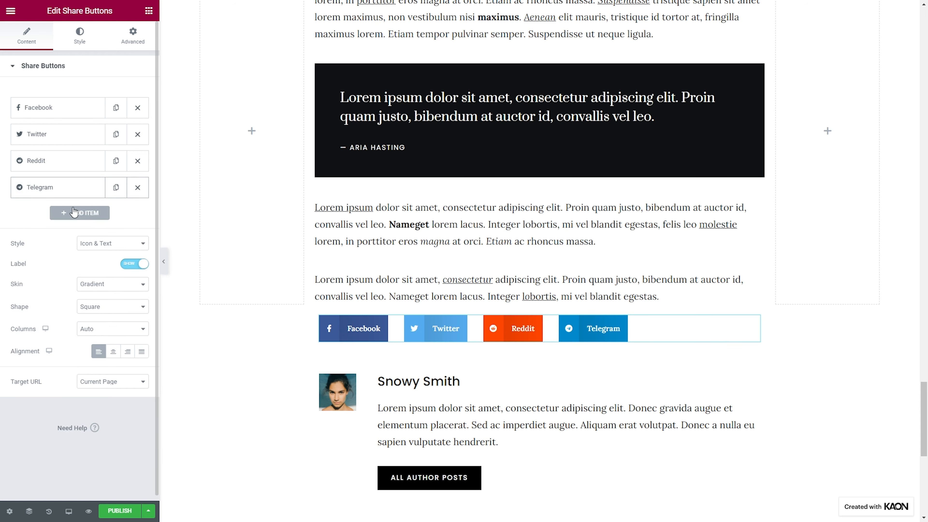
- Add a fifth share item with LinkedIn as its network
click(90, 217)
click(97, 239)
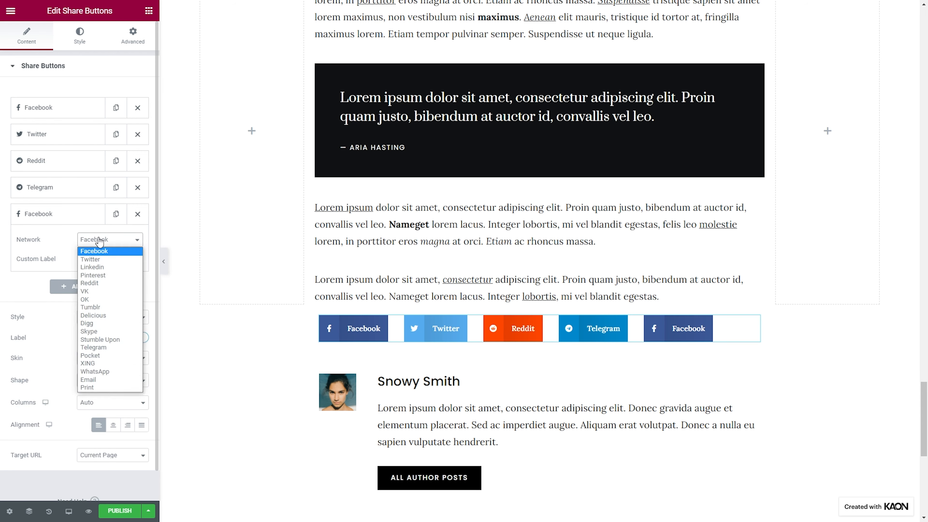
click(102, 261)
click(89, 219)
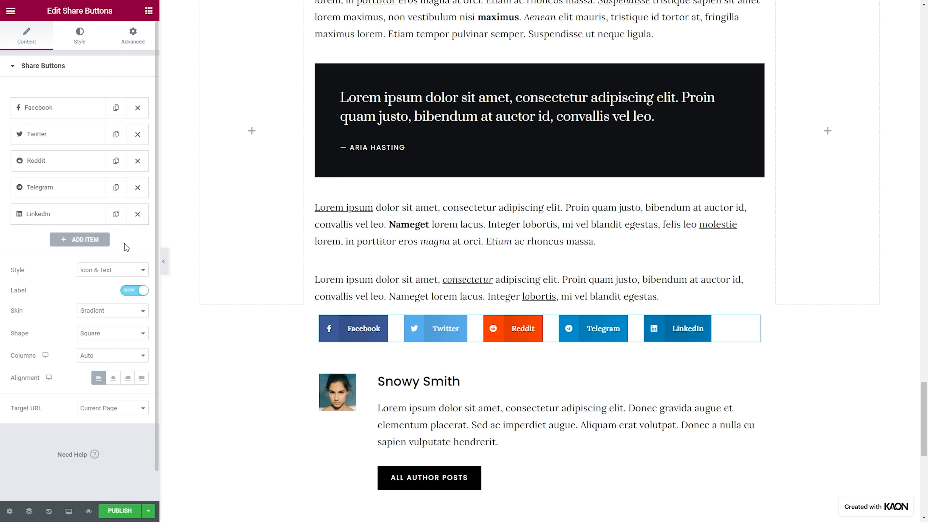
- Compare the Icon and Text styles for the share buttons, settling on Icon, and set the skin to Flat
click(113, 273)
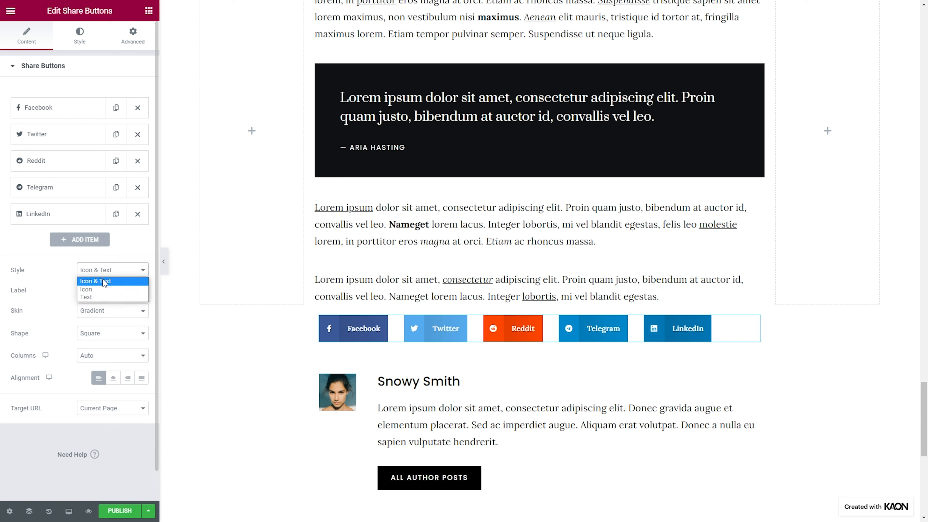
click(92, 289)
click(97, 274)
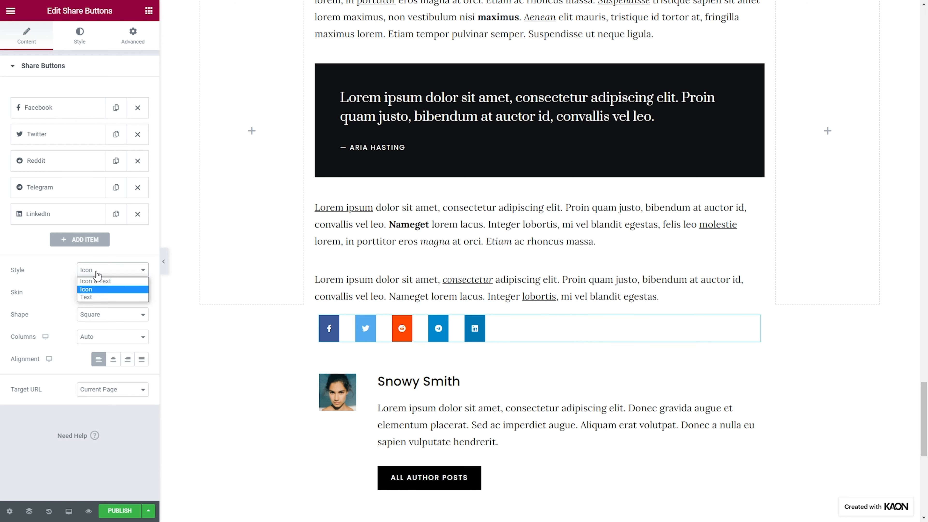
click(91, 296)
click(100, 274)
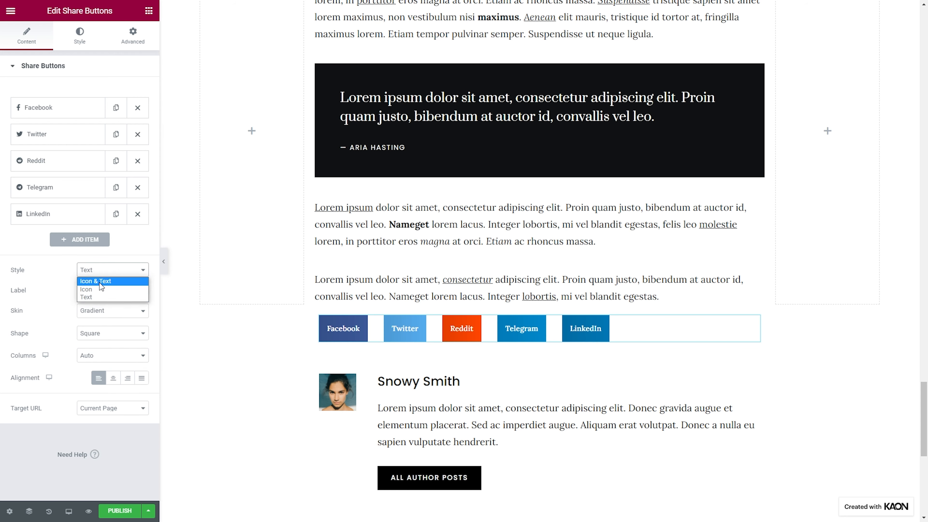
click(99, 288)
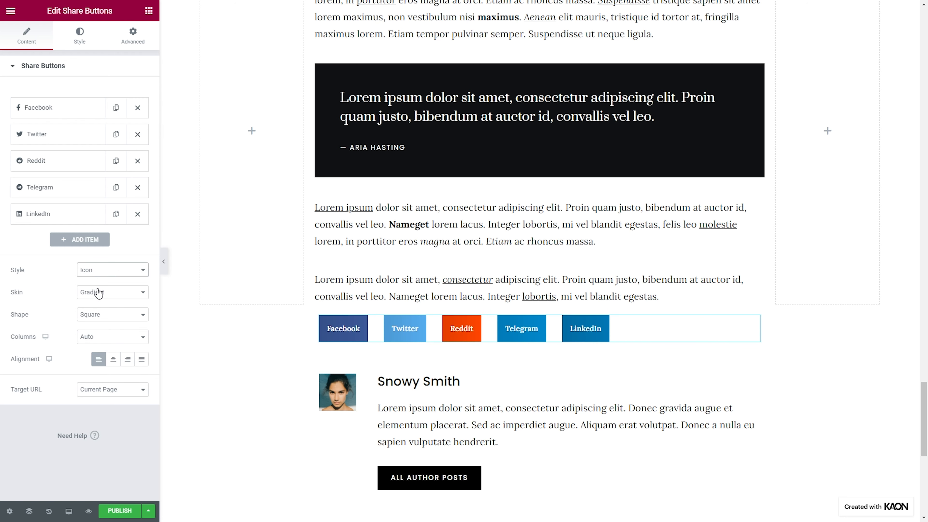
click(115, 295)
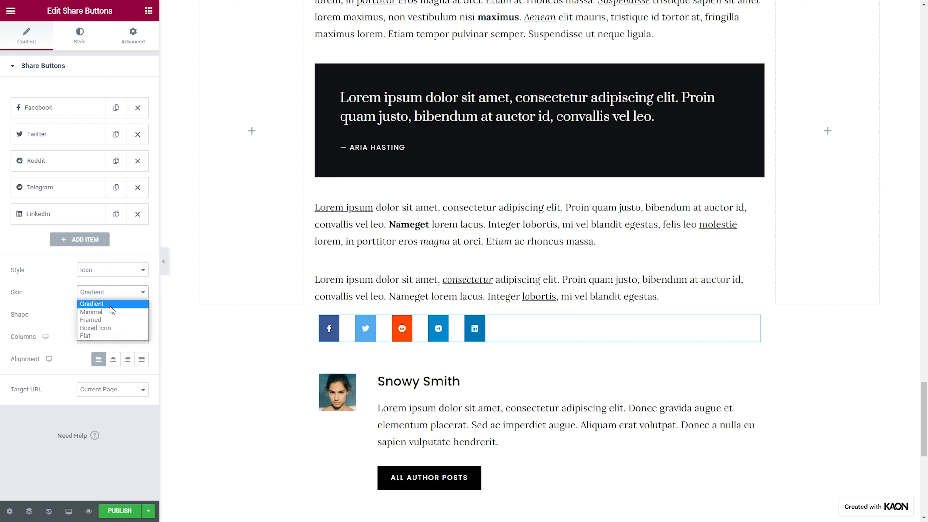
click(106, 339)
- Try the Rounded and Circle shapes on the share buttons and return the shape to Square
click(116, 318)
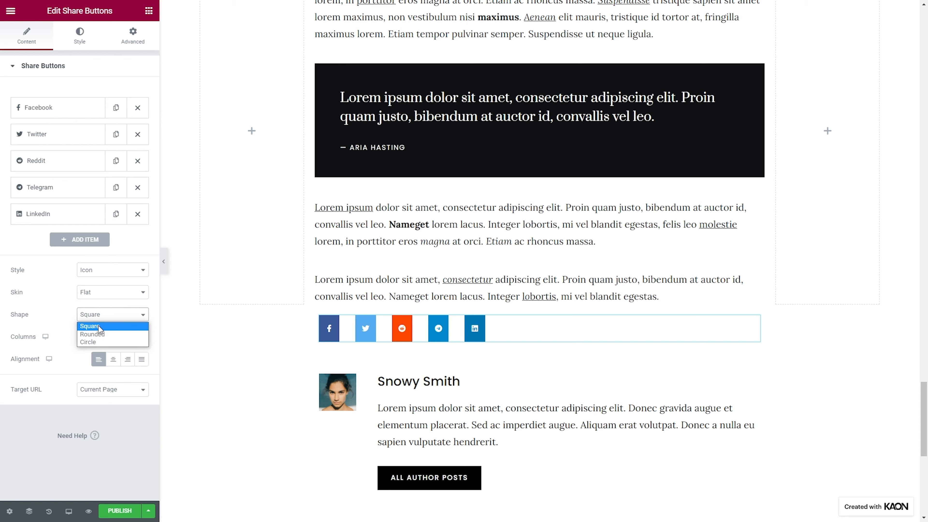
click(97, 334)
click(106, 319)
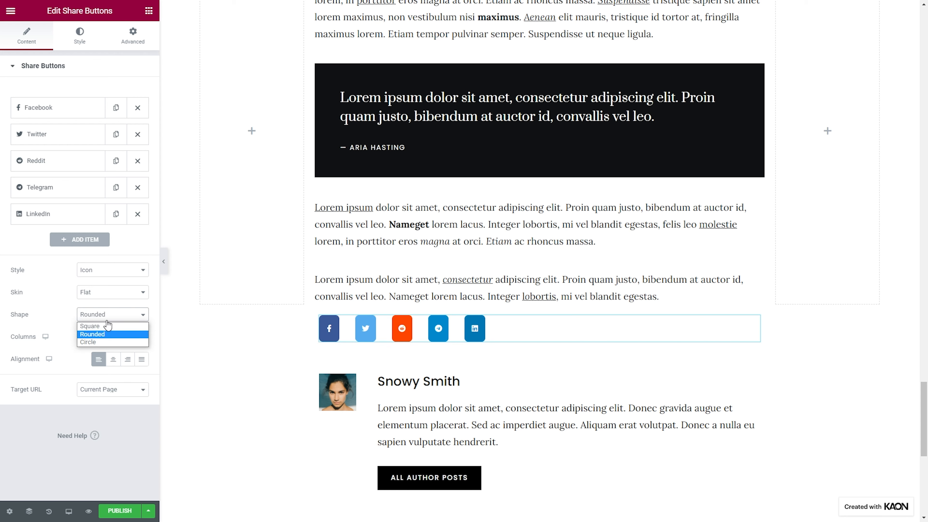
click(97, 341)
click(106, 319)
click(106, 326)
- Center the share buttons, keeping the columns on Auto and the target URL on Current Page
click(115, 339)
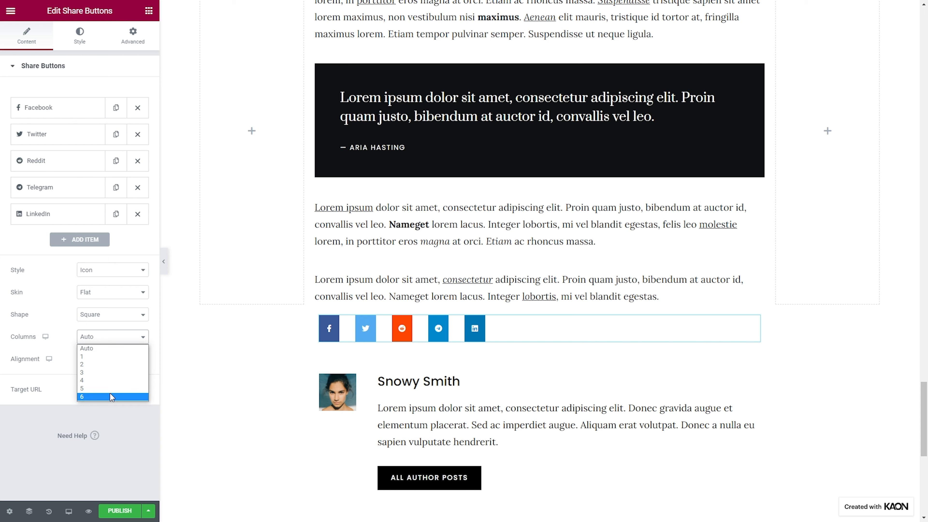
click(115, 350)
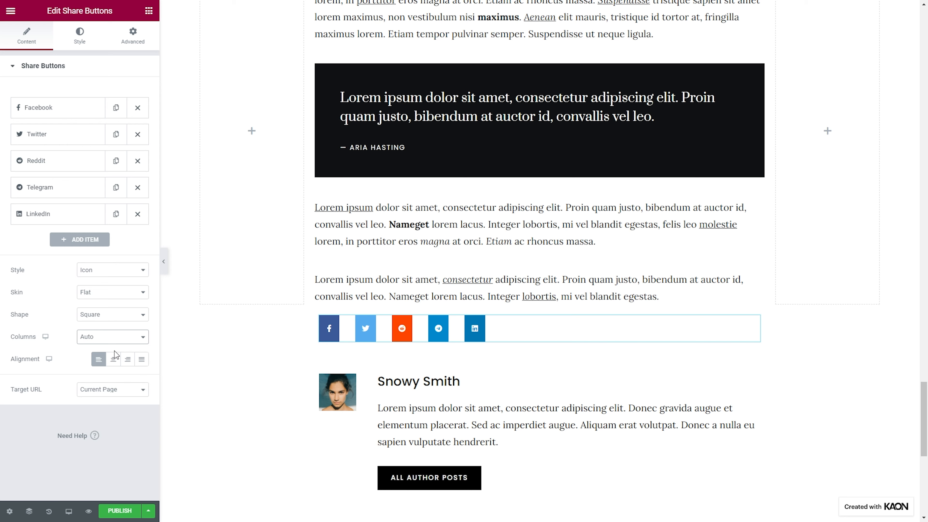
click(114, 359)
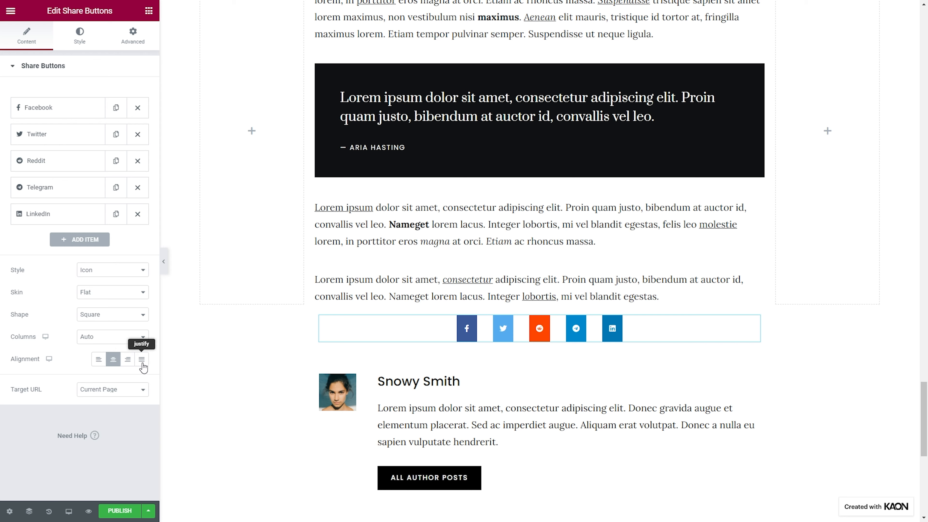
click(110, 393)
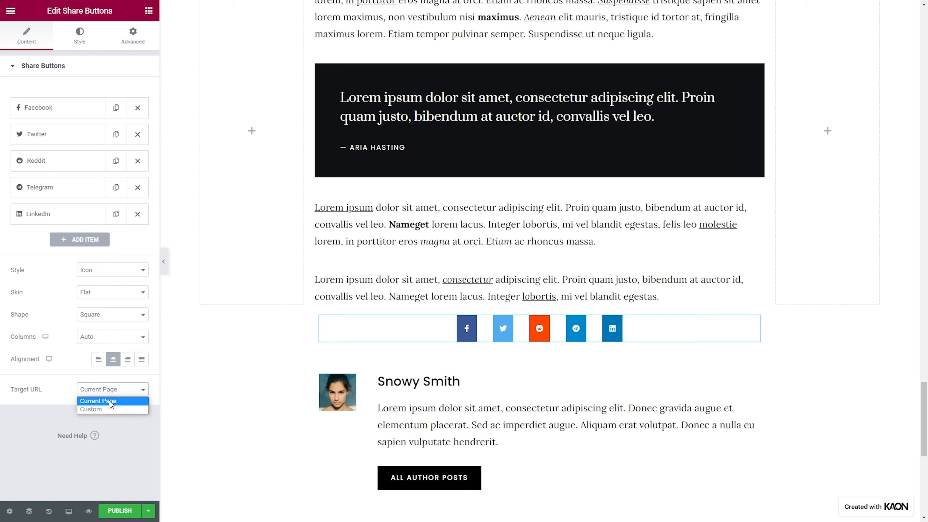
click(109, 401)
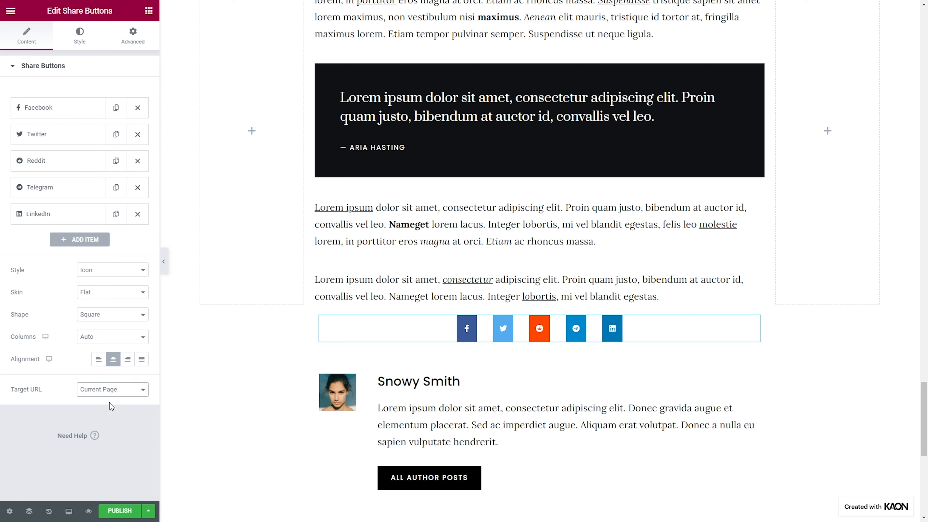
- Set the share buttons' columns gap to 32 px, leaving the rows gap and button height empty
click(80, 43)
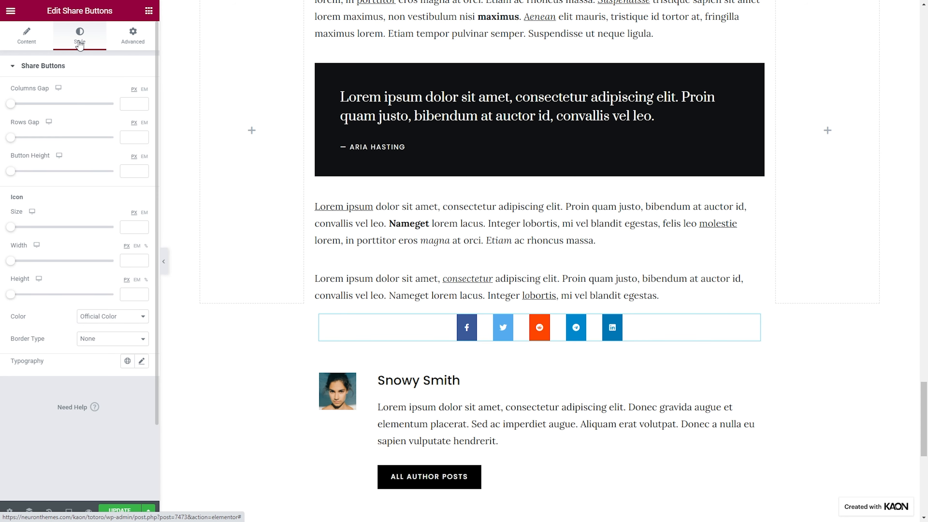
click(124, 103)
text(12)
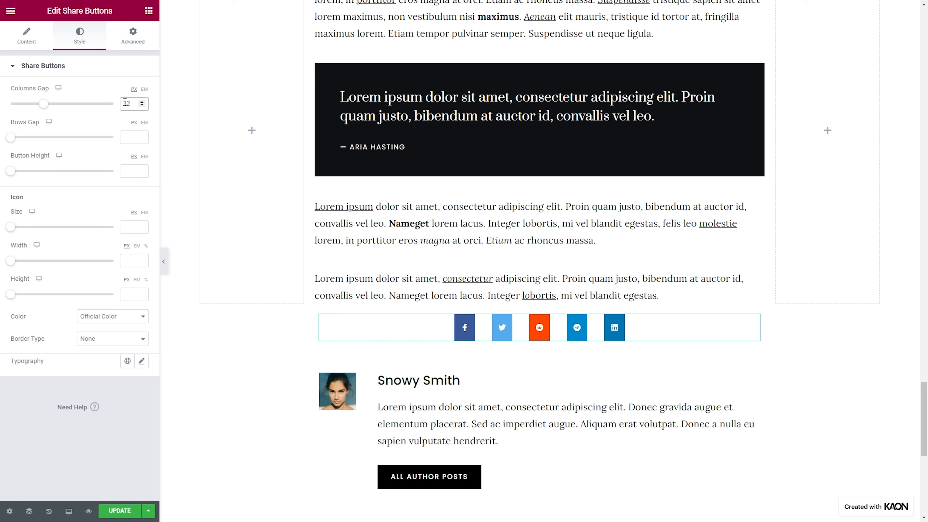
click(128, 136)
click(129, 172)
- Set the share icons' size to 19 px, width to 32 px and height to 22 px
click(127, 226)
text(19)
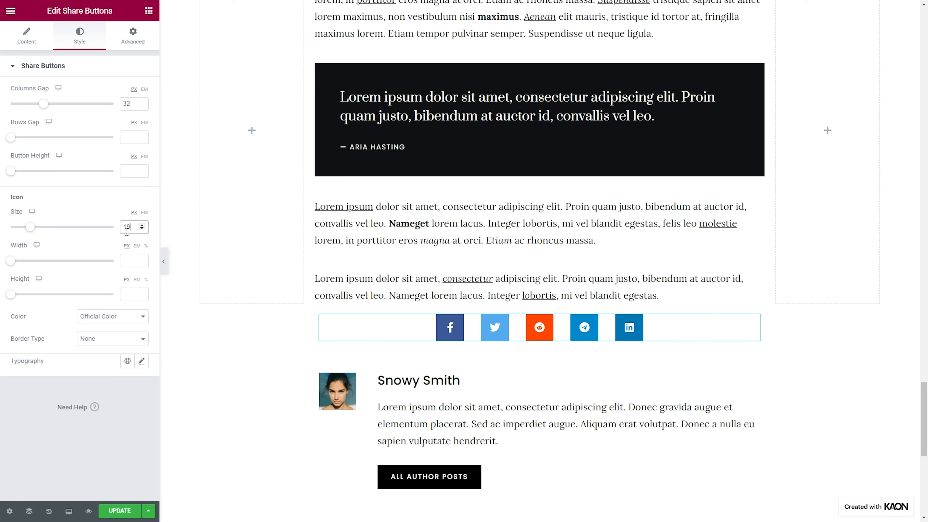
click(131, 258)
text(32)
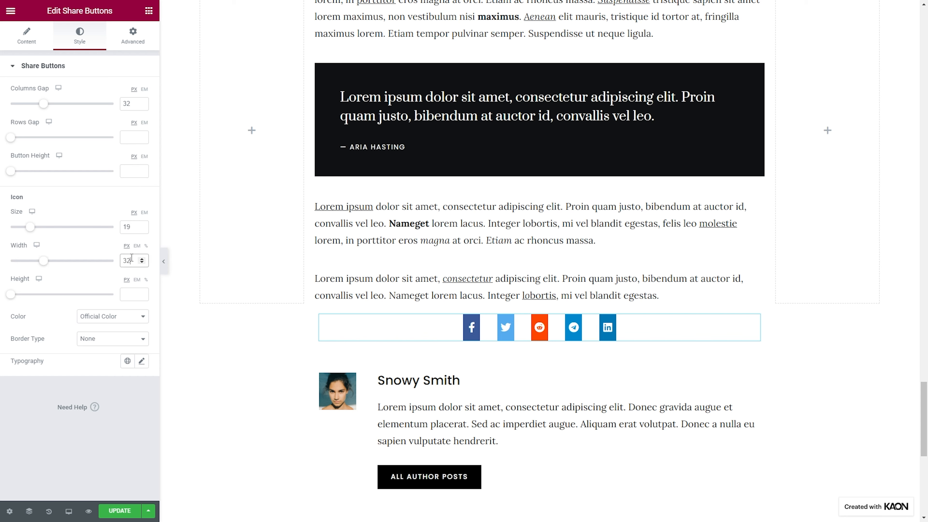
click(130, 294)
text(22)
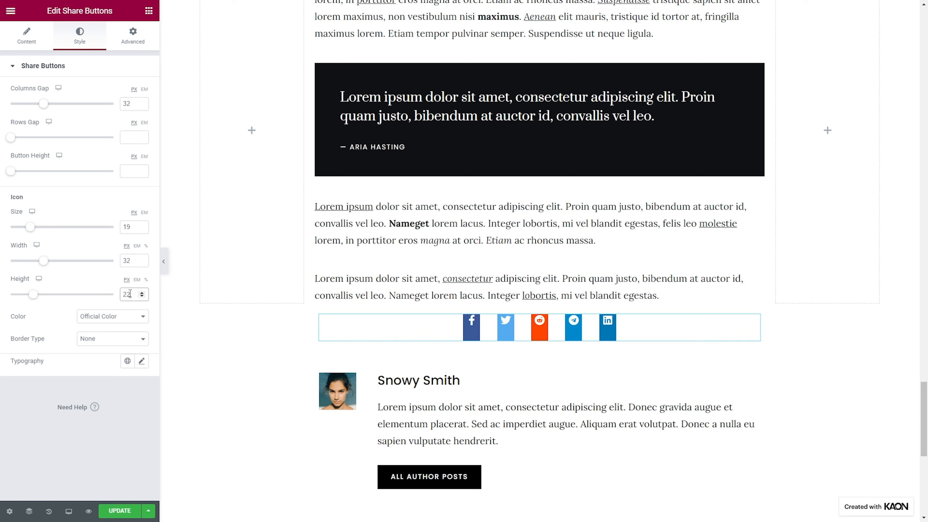
- Switch the share buttons' color to Custom Color and keep the border type on None
click(130, 316)
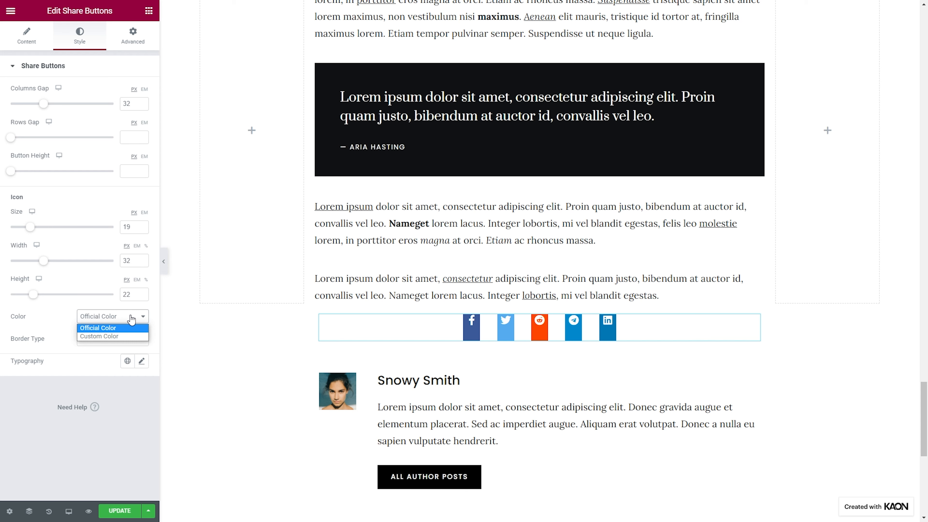
click(116, 336)
click(114, 339)
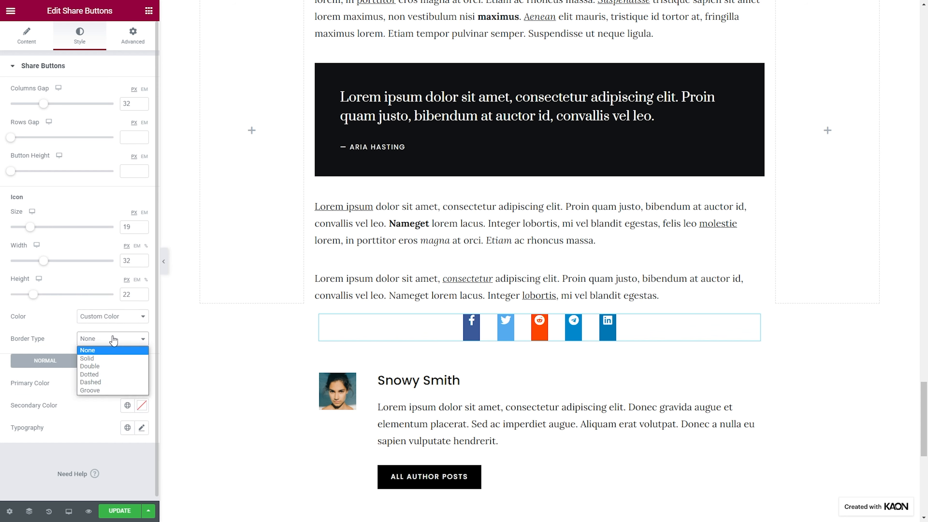
click(108, 338)
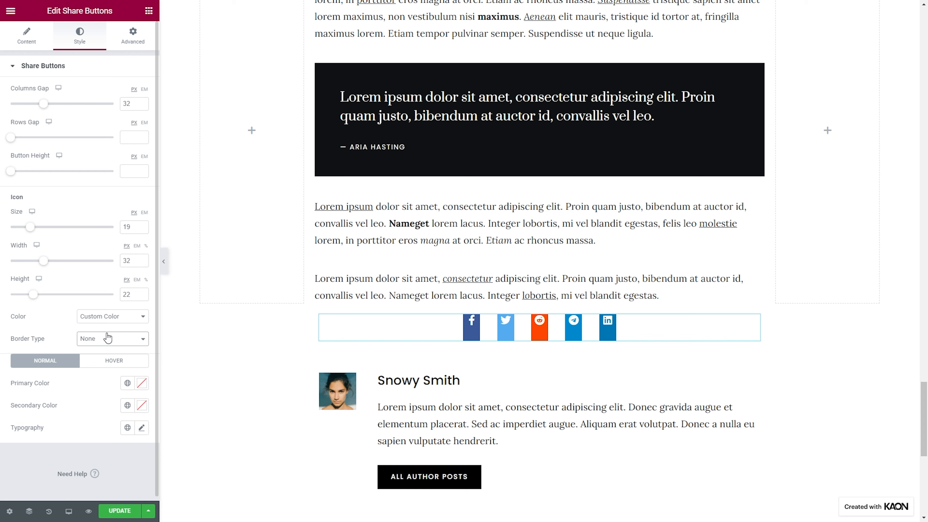
- Make the share buttons' primary color fully transparent and assign the global Primary color as their secondary color
click(142, 383)
drag(139, 342, 16, 342)
click(7, 340)
click(127, 405)
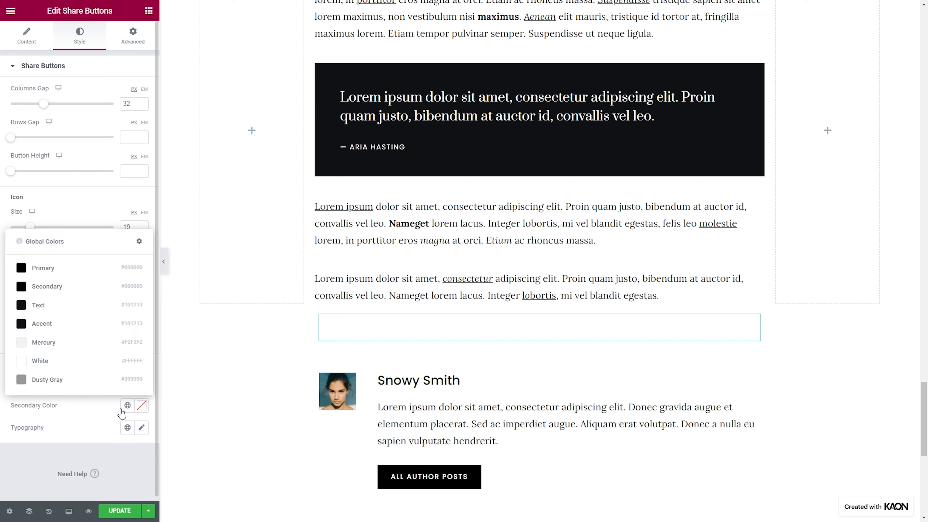
click(88, 273)
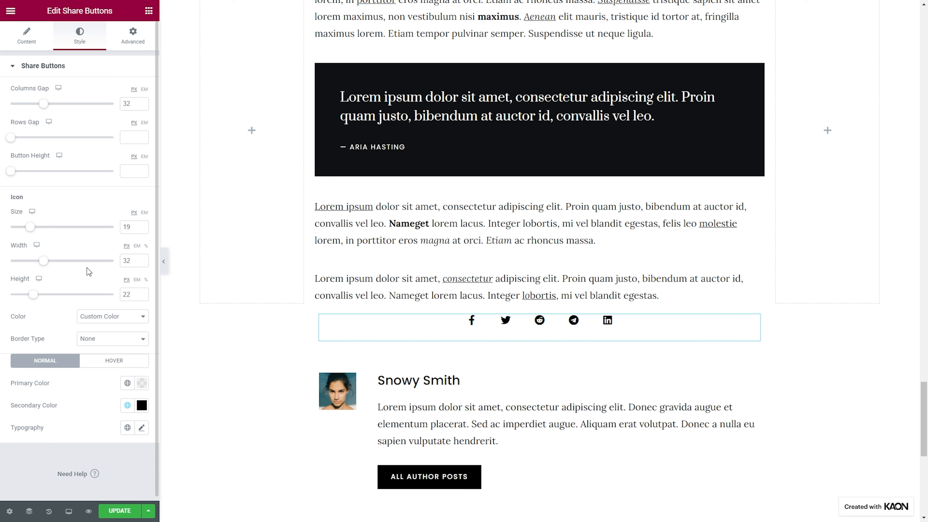
- Set only the top padding of the Share Buttons widget to 24 px in its advanced settings
click(128, 38)
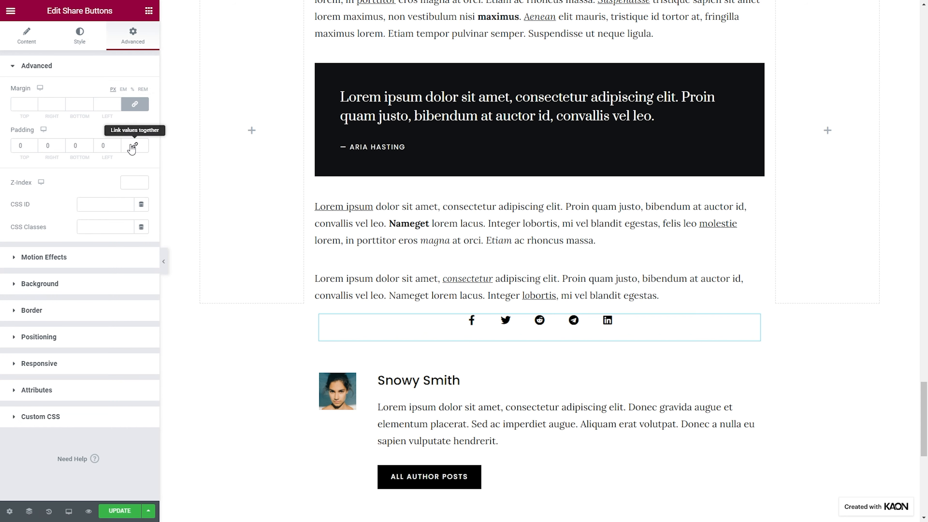
click(23, 145)
text(24)
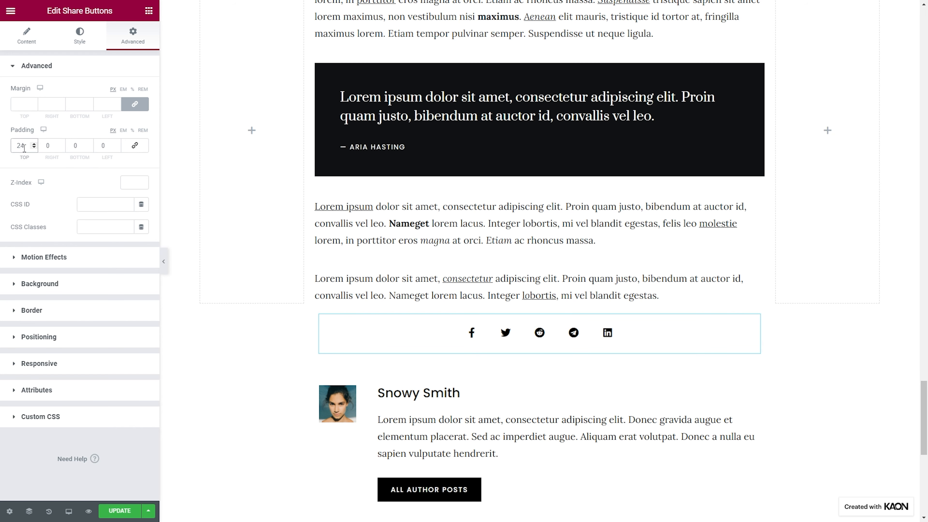
- Give the Share Buttons widget a solid border with a width of 1 on the top and bottom sides only
click(88, 310)
click(92, 195)
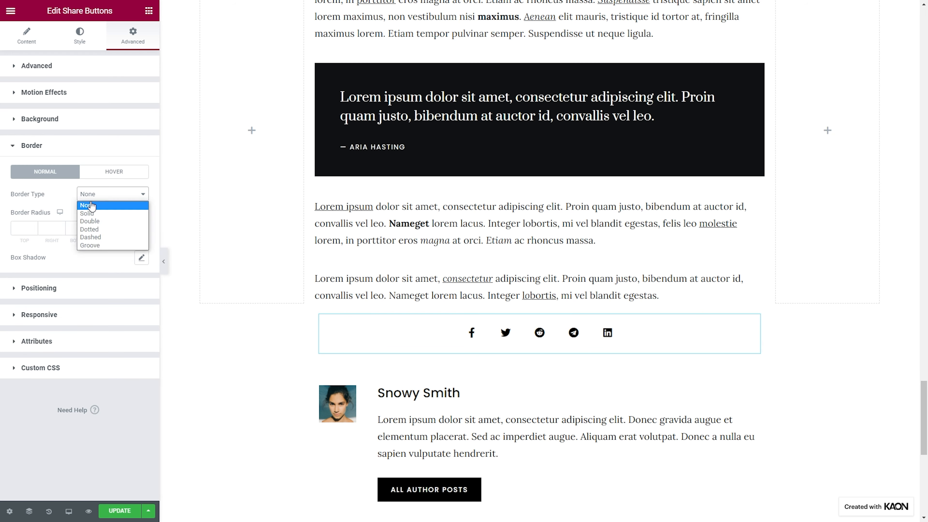
click(87, 213)
key(BackSpace)
text(1)
key(Tab)
key(Tab)
text(1)
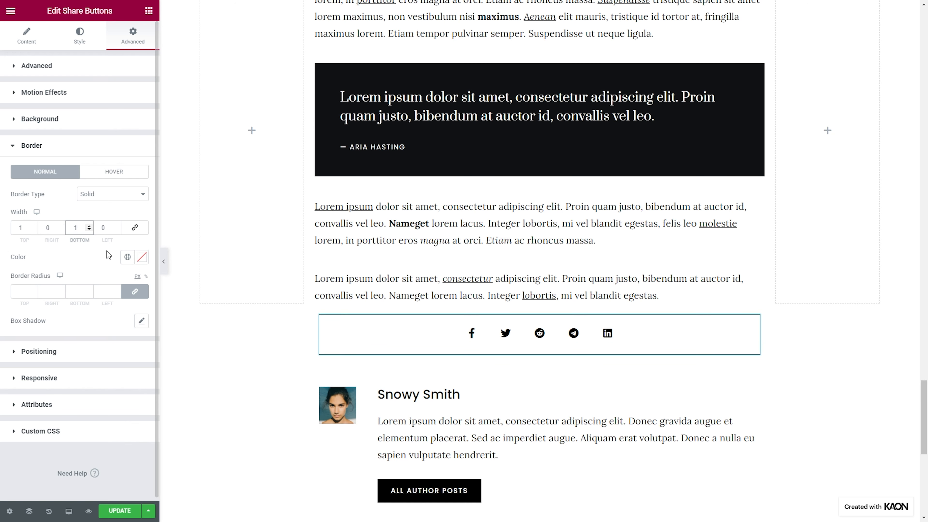
- Apply the global Mercury color to the widget's border and preview the post with the editing panel hidden
click(127, 257)
click(78, 384)
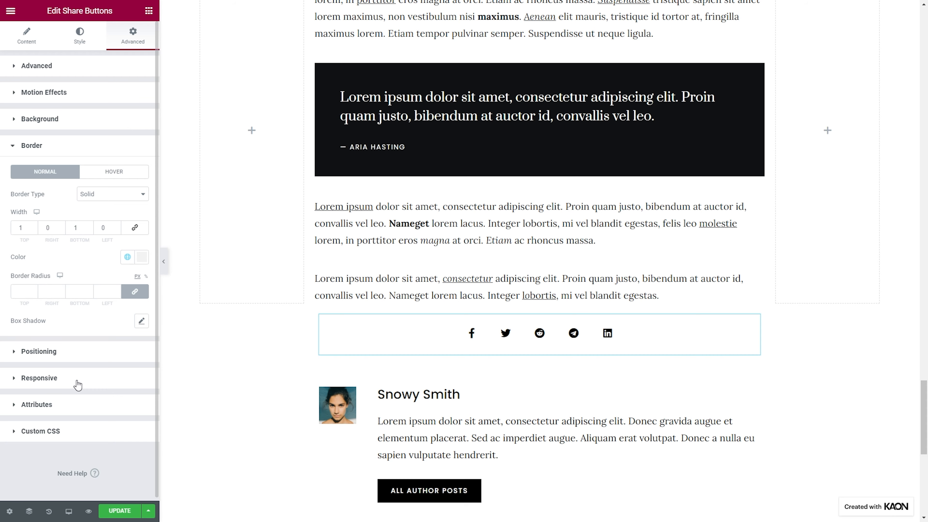
key(ctrl+p)
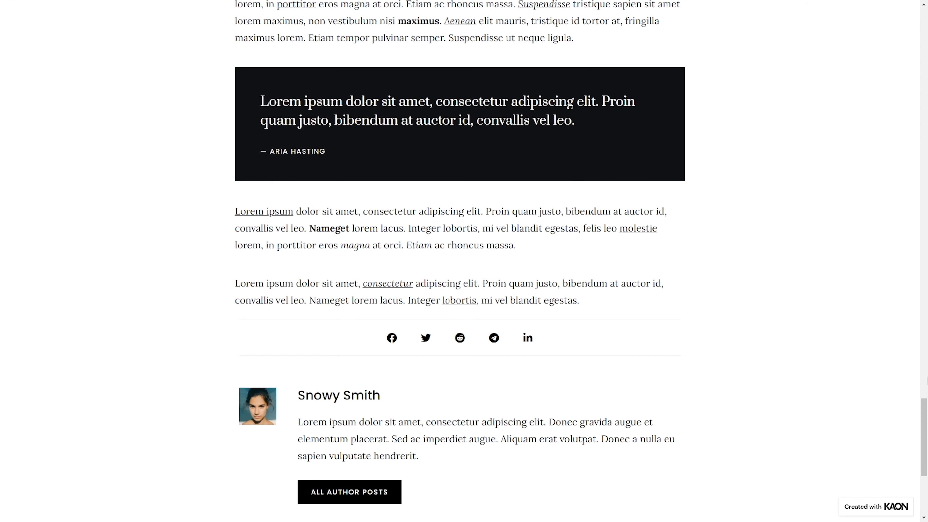